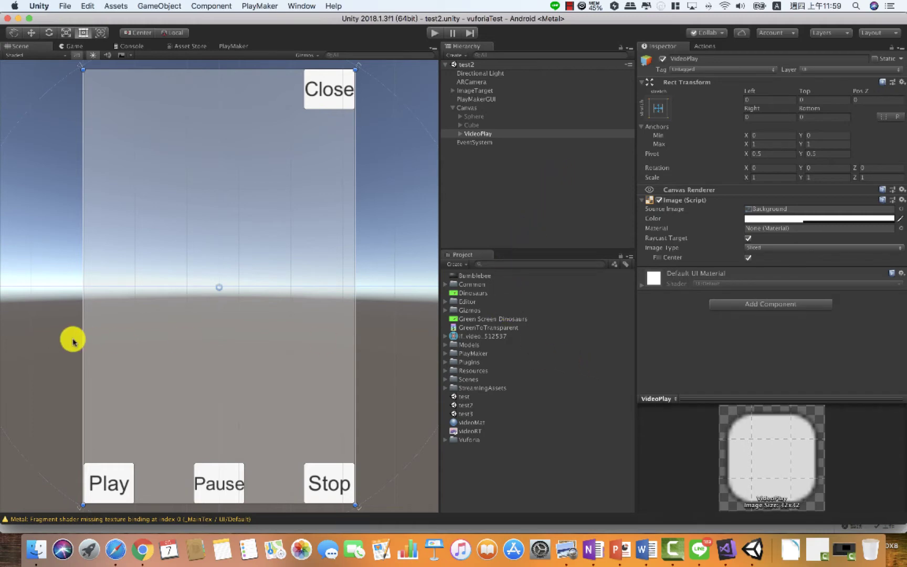
- Switch to Safari and watch the "Live Augmented Reality-National Geographic" video up to about 1:01, pausing at the dinosaur scene
click(120, 546)
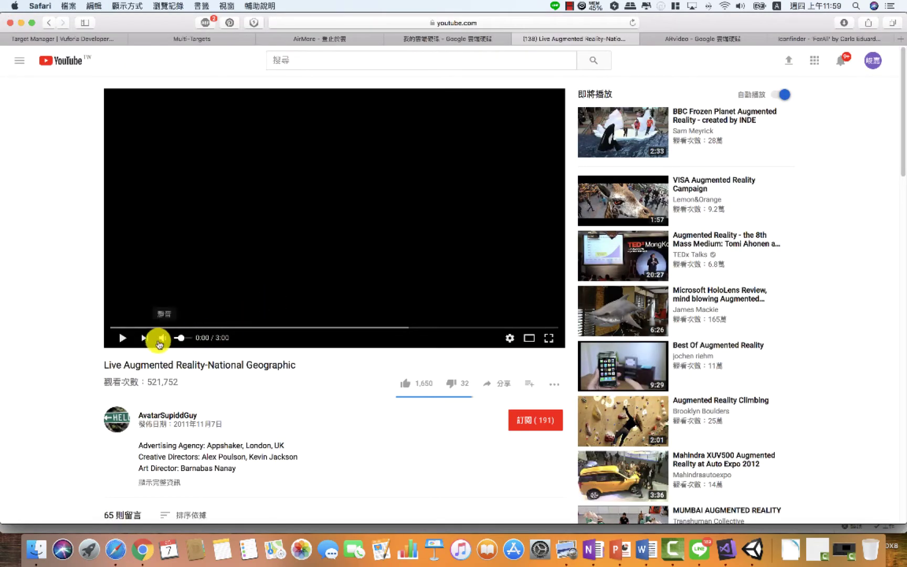
click(124, 339)
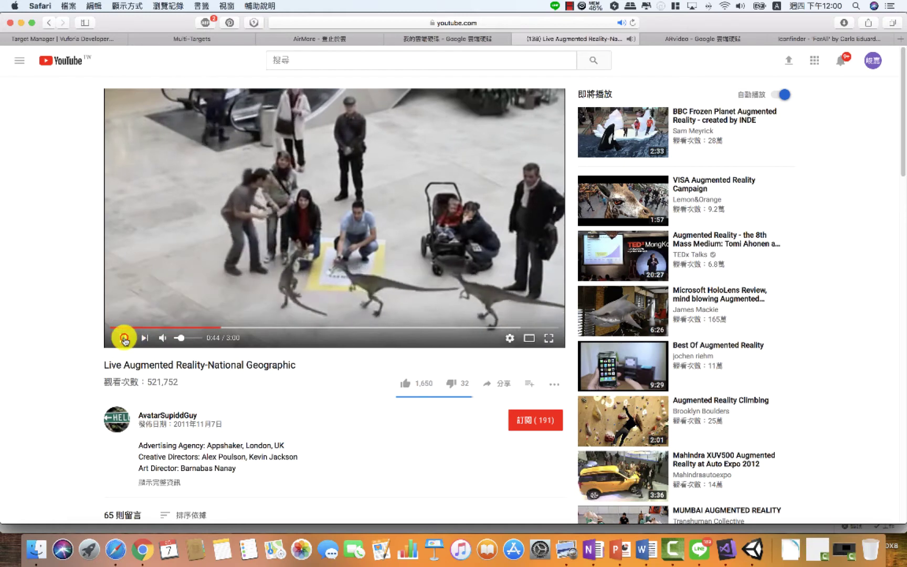
click(124, 338)
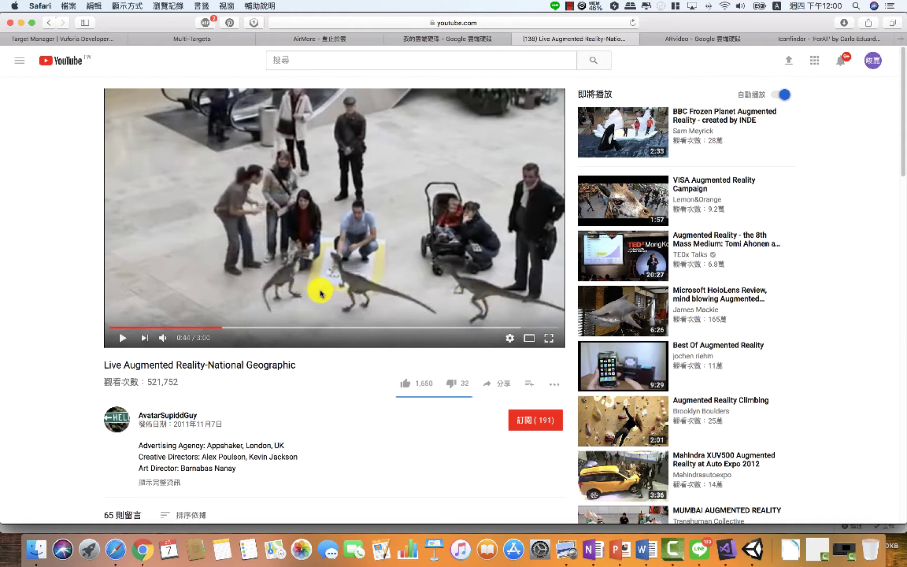
click(120, 338)
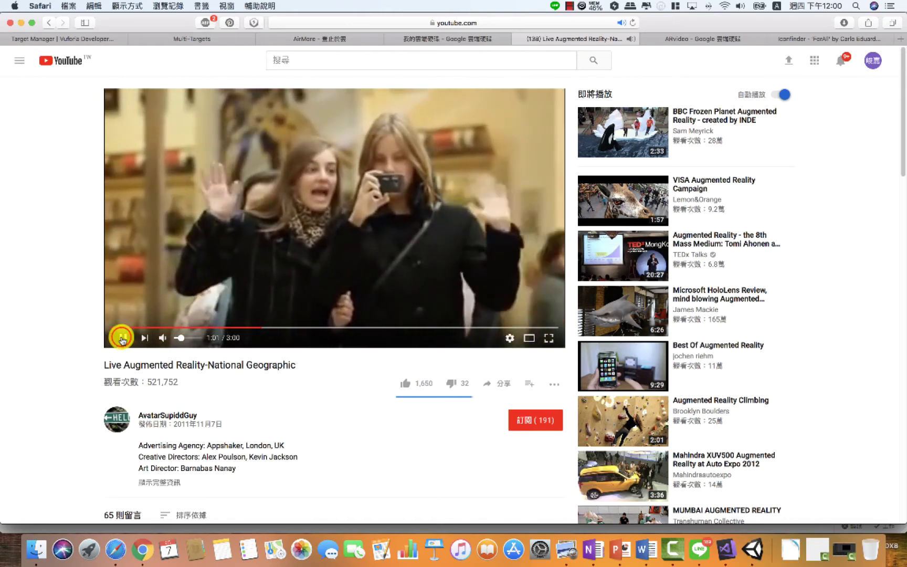
click(121, 338)
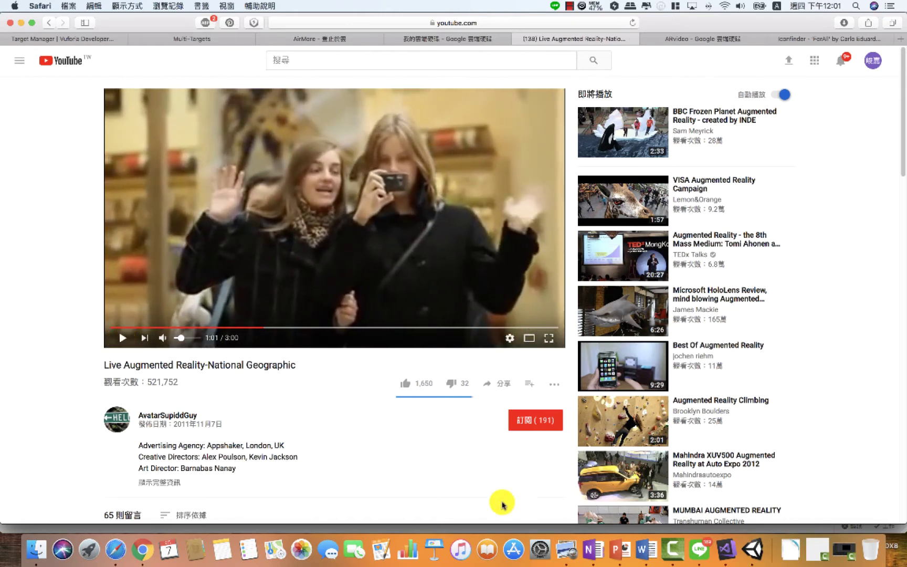
- Switch to Unity, deactivate the VideoPlay panel in the Canvas and activate the Quad under ImageTarget
click(759, 551)
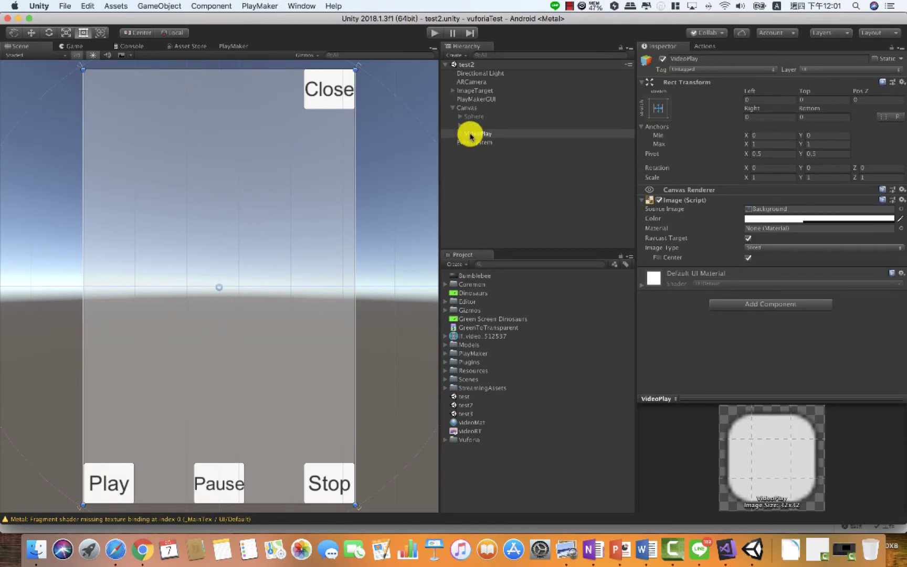
click(662, 59)
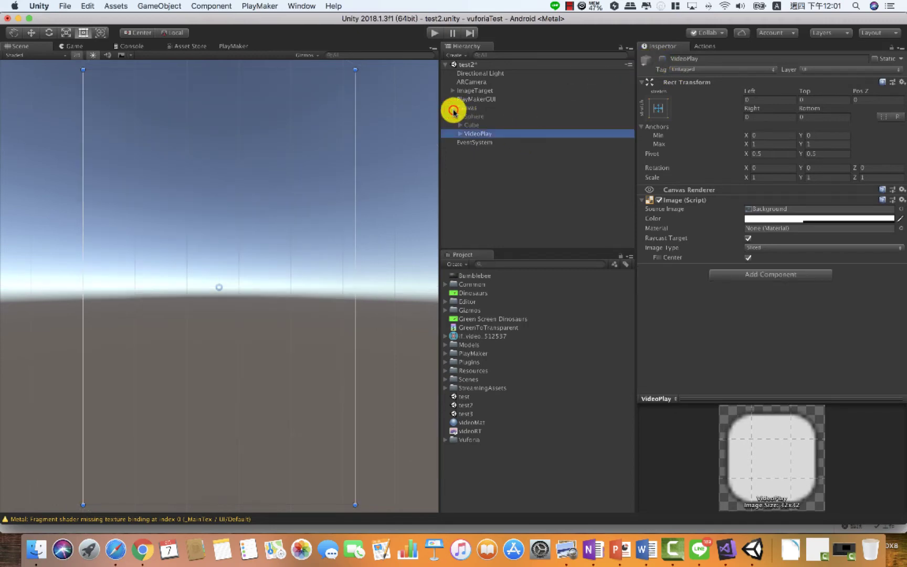
click(452, 108)
click(453, 90)
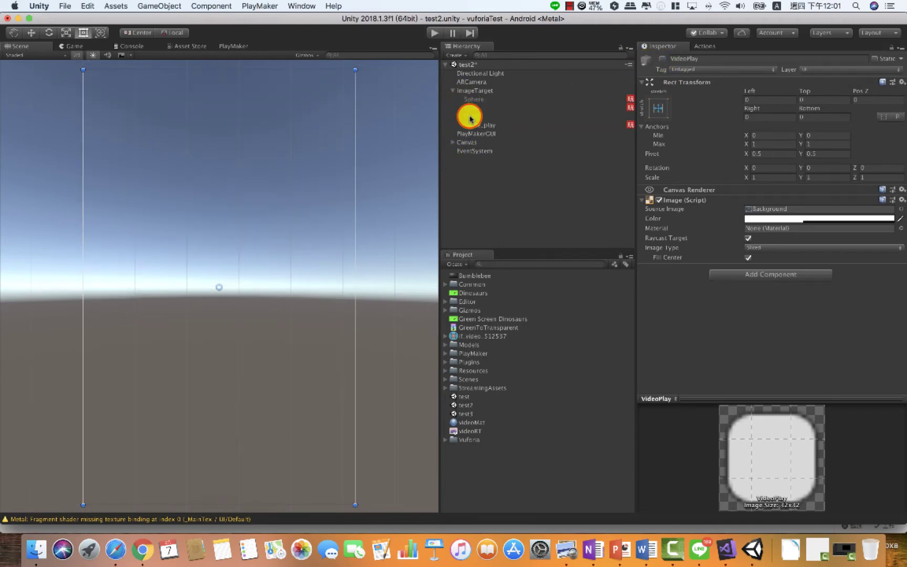
click(470, 116)
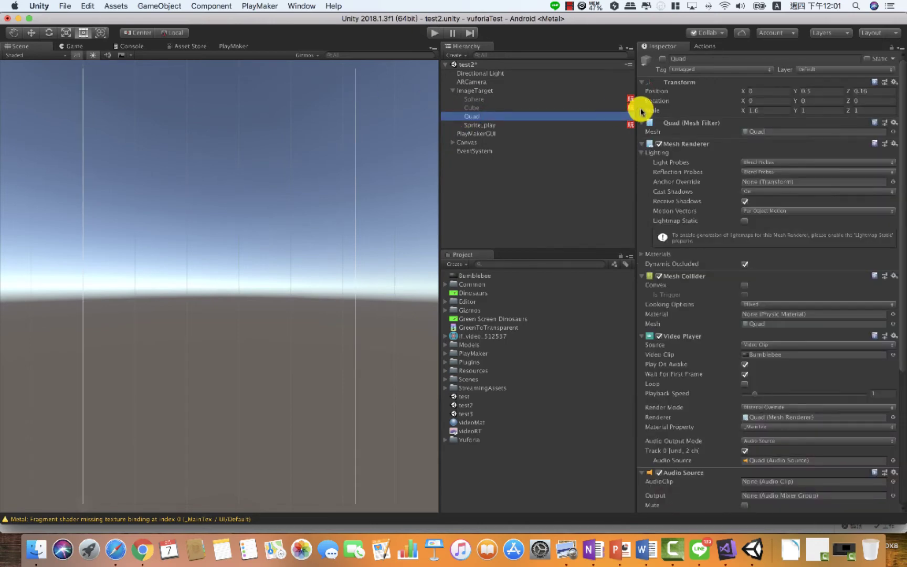
click(662, 58)
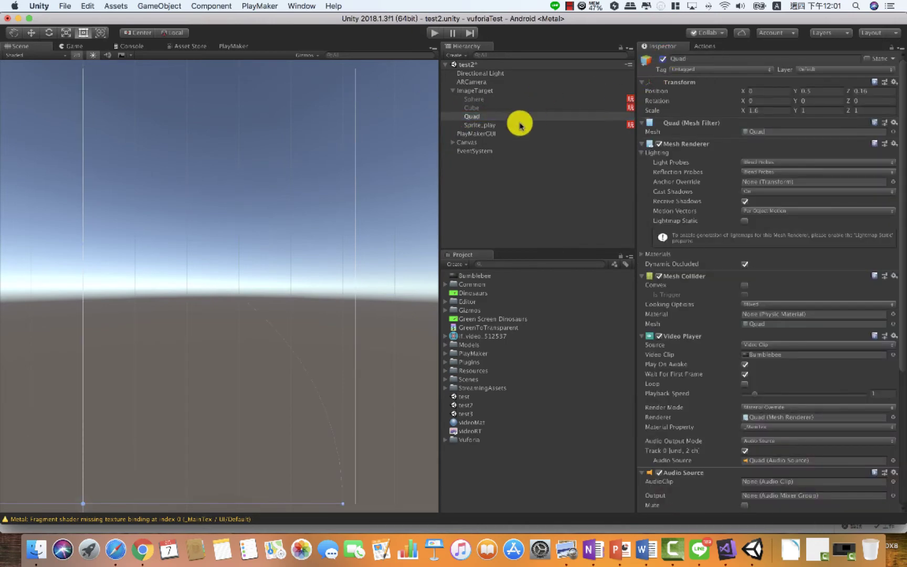
- Show the scene in 3D and frame the Quad so that it is seen from the front
click(78, 56)
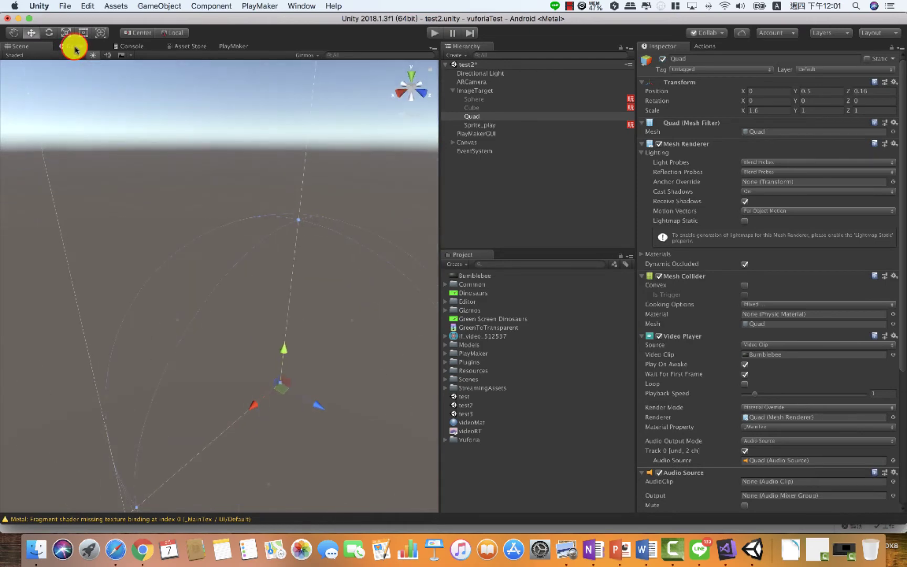
click(74, 47)
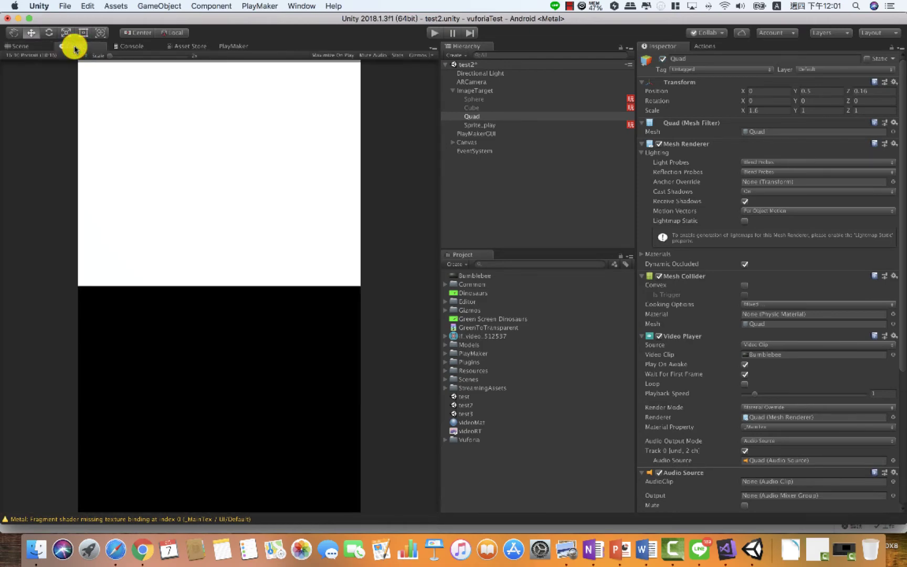
click(30, 45)
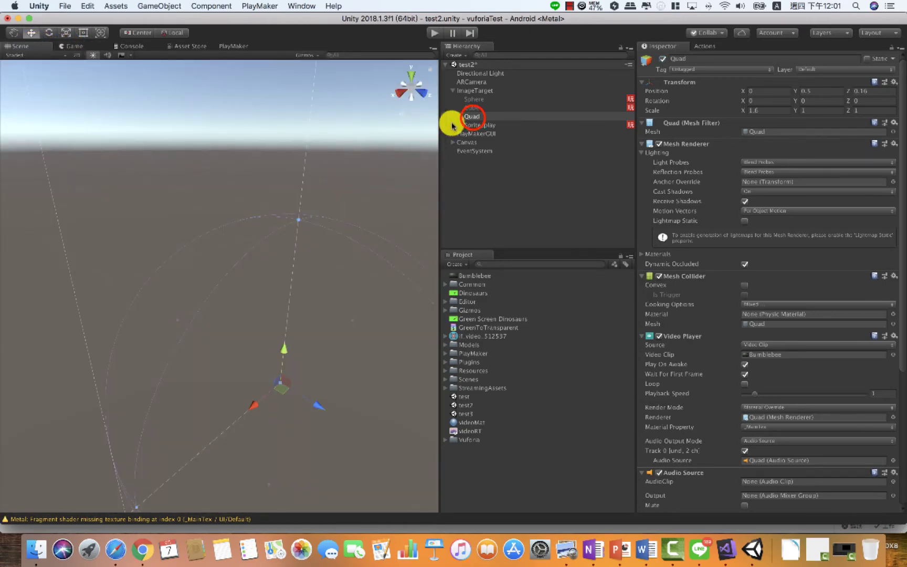
double_click(473, 117)
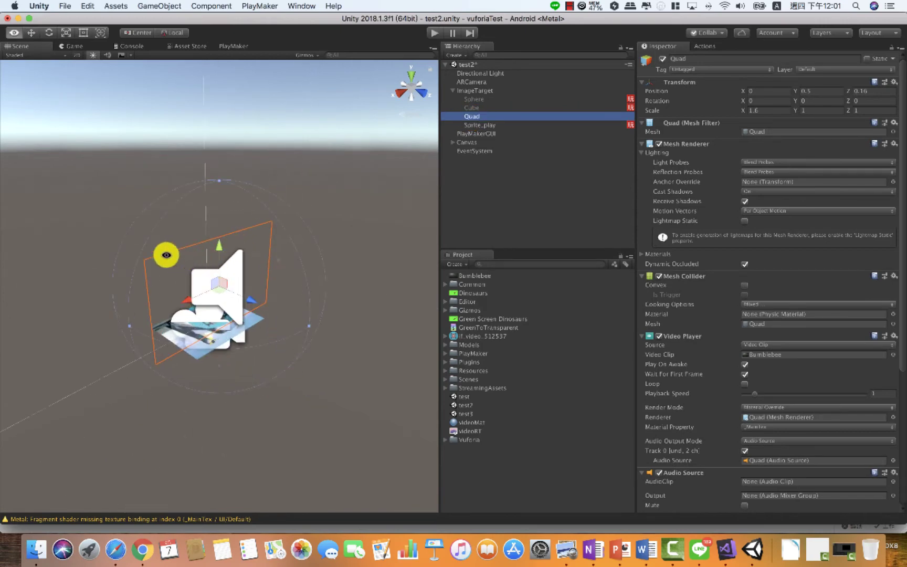
alt+drag(165, 255, 531, 248)
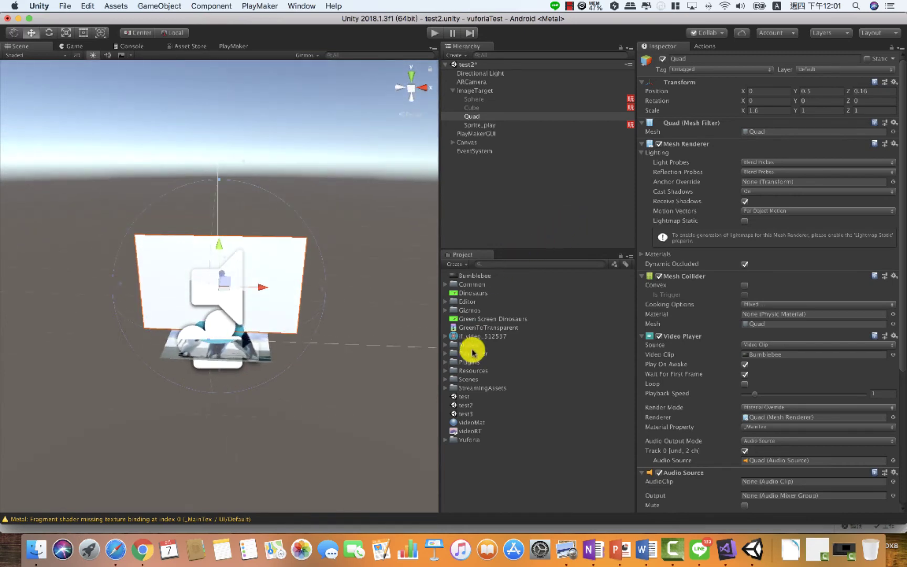
- Preview the Dinosaurs video clip and assign it as the Video Clip of the Quad's Video Player
click(474, 294)
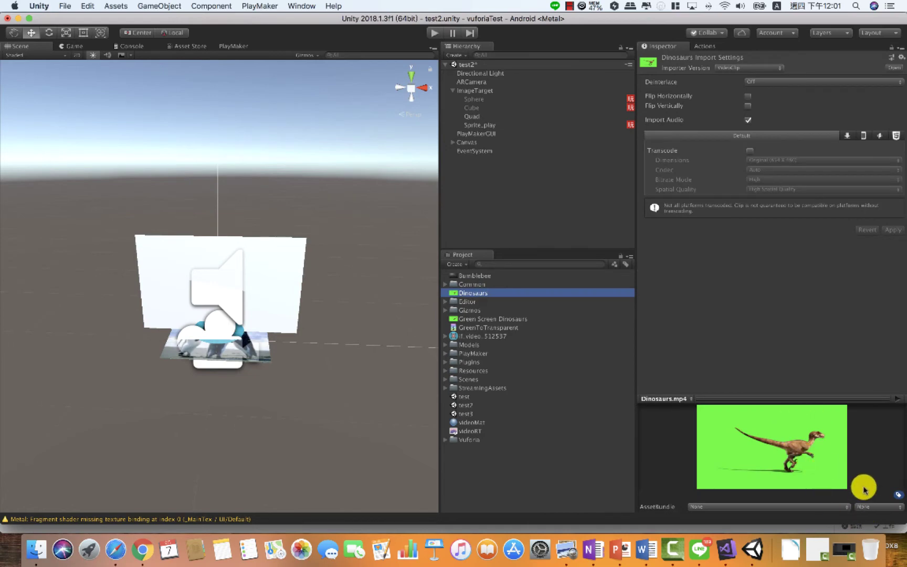
click(896, 398)
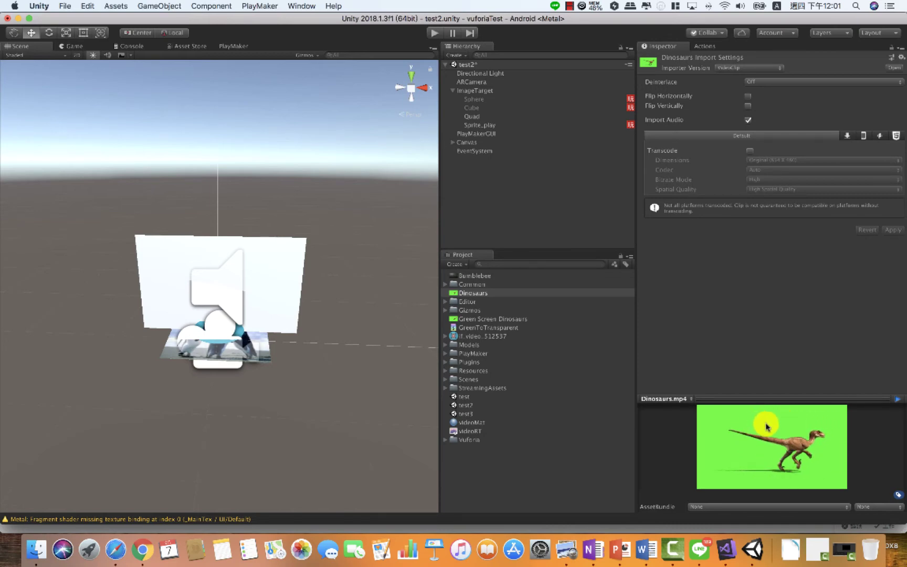
click(896, 399)
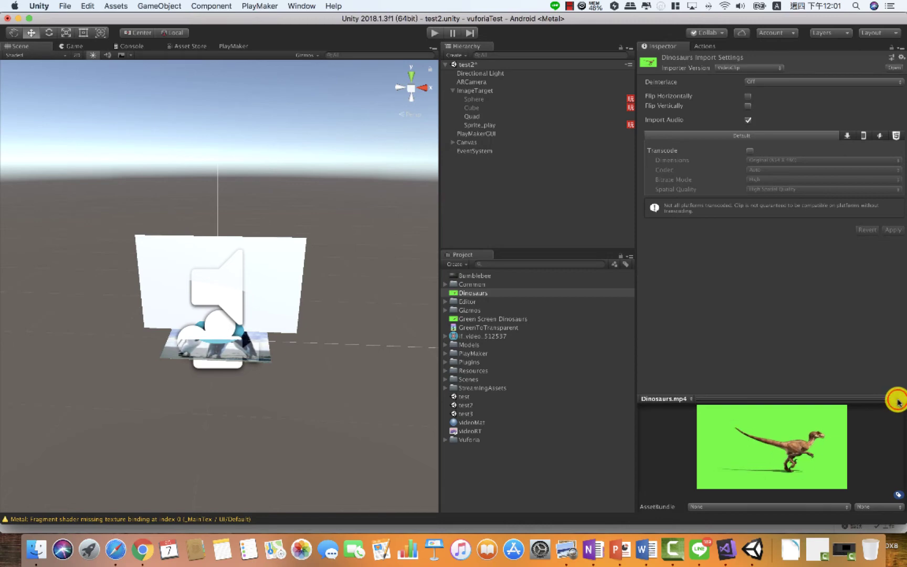
click(472, 117)
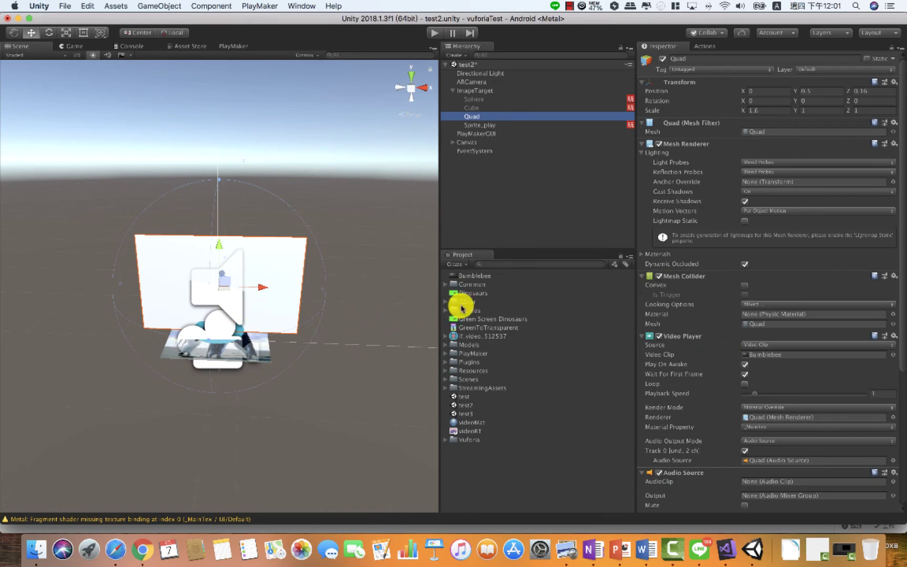
drag(468, 295, 753, 359)
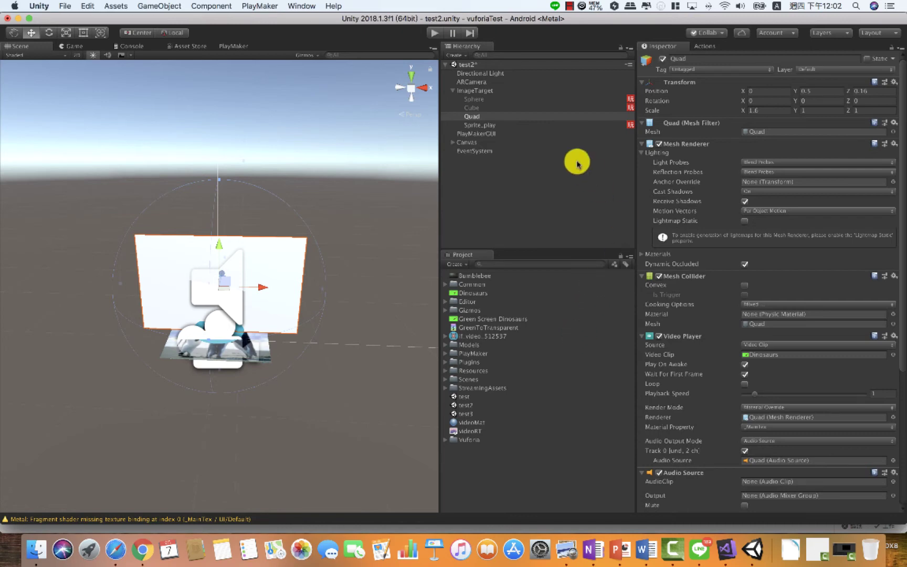
- Test the dinosaur clip in Play mode, stop the run, and deactivate the Sprite_play object under ImageTarget
click(435, 35)
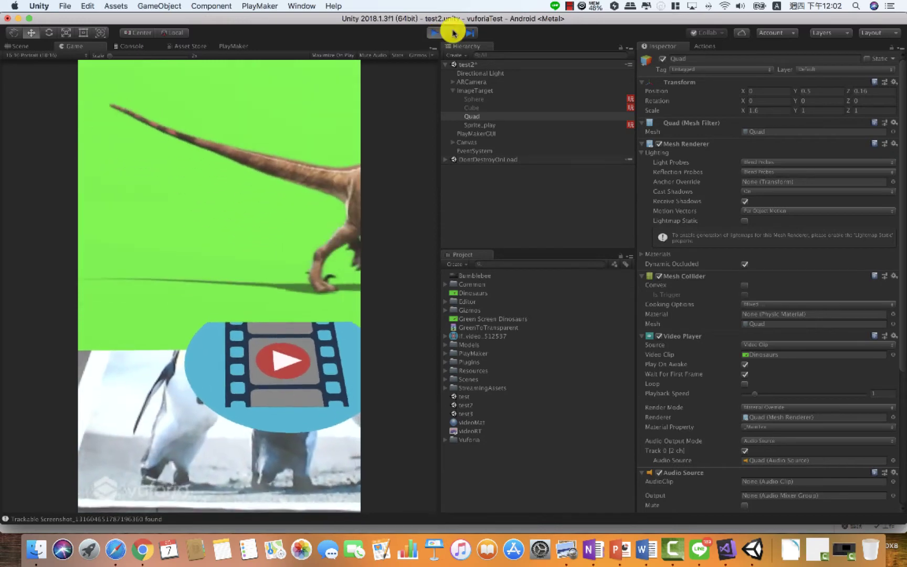
click(435, 33)
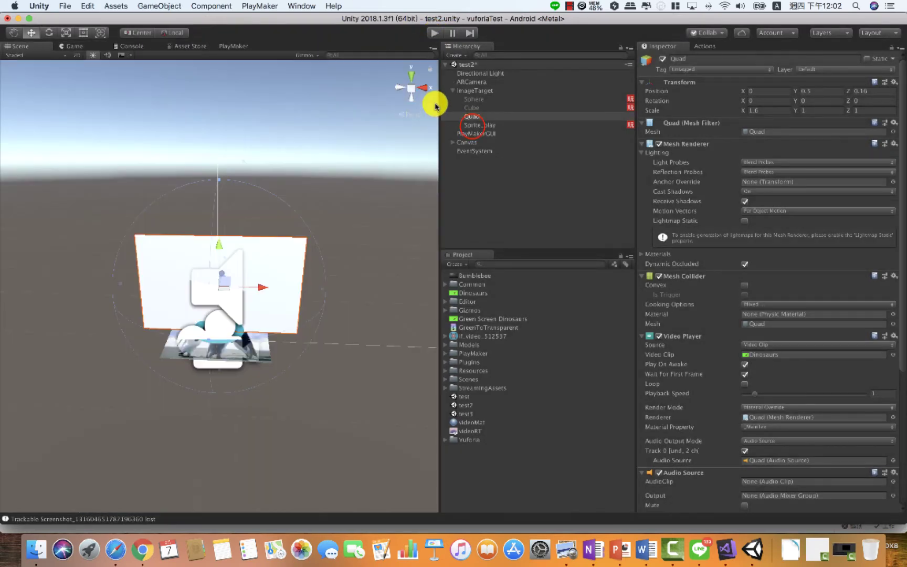
click(472, 125)
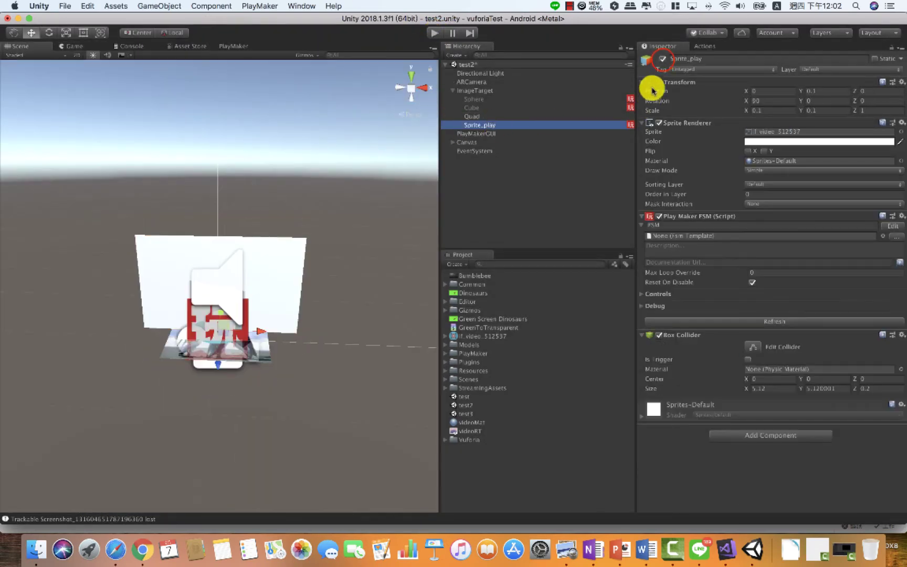
click(664, 61)
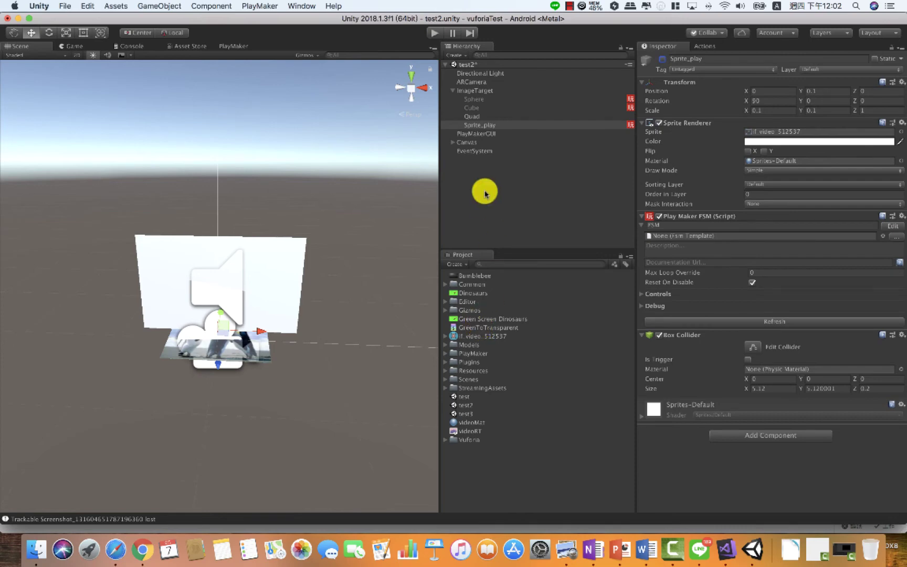
- Change the shader of the Quad's videoMat material to Custom/GreenToTransparent
click(474, 117)
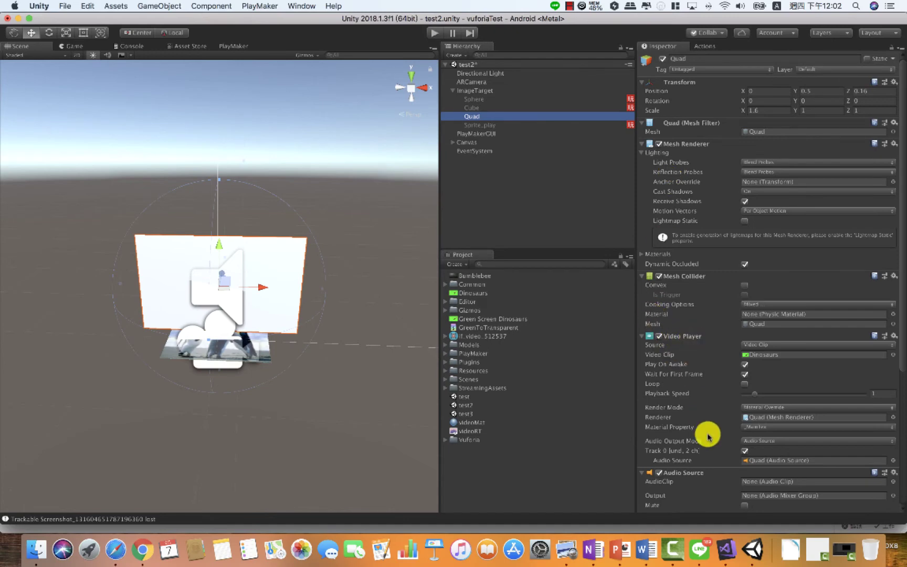
scroll(704, 432, down, 5)
scroll(704, 487, down, 1)
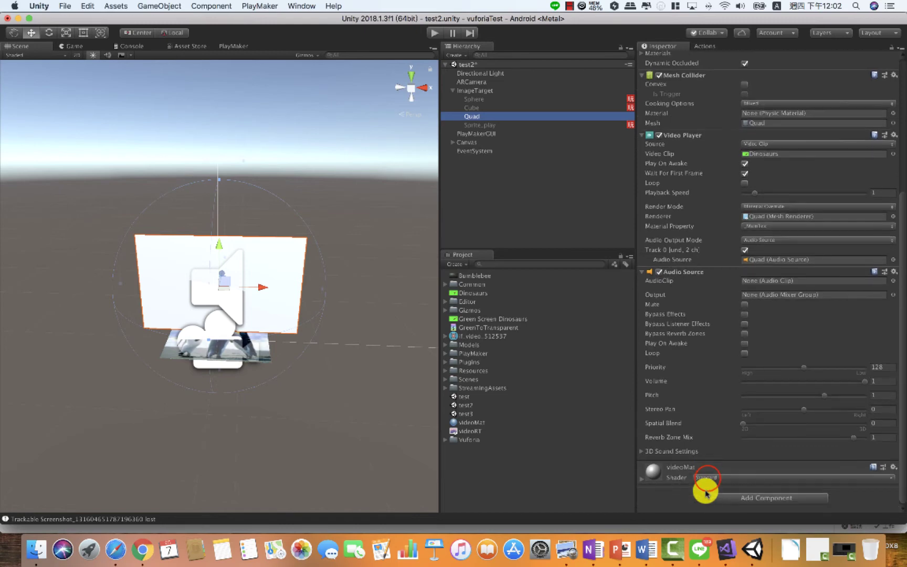
click(708, 479)
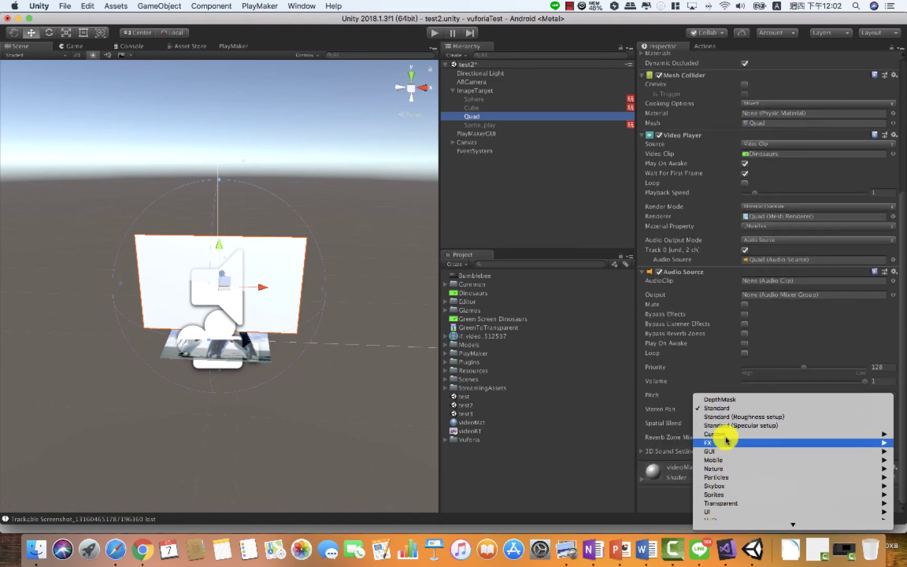
mouse_move(721, 434)
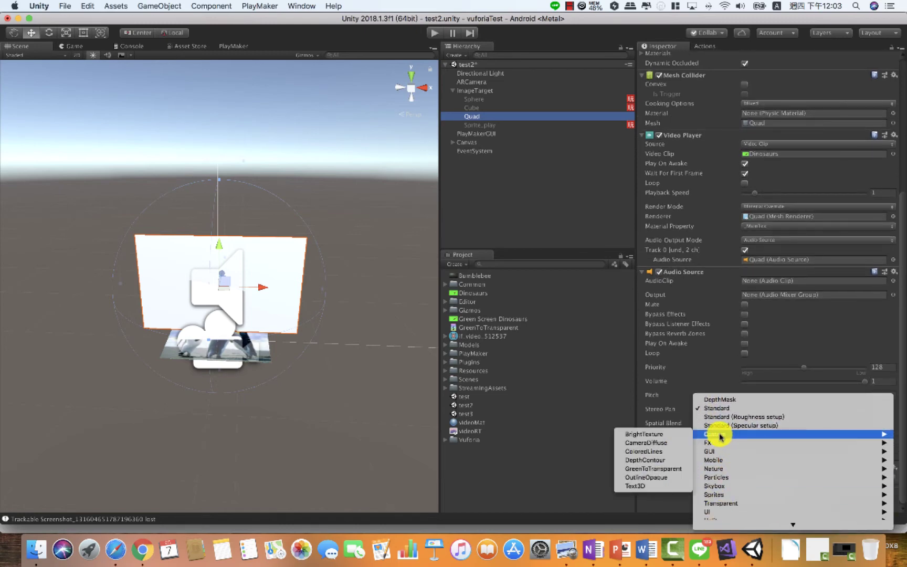
click(659, 473)
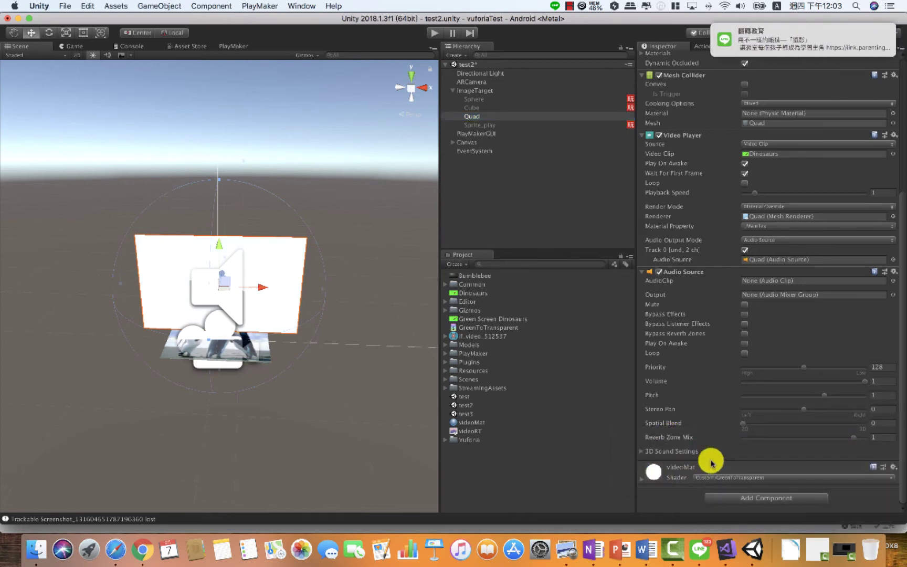
- Expand the videoMat properties, run the scene, set the shader's Threshold to 0.085, and stop Play mode
click(644, 481)
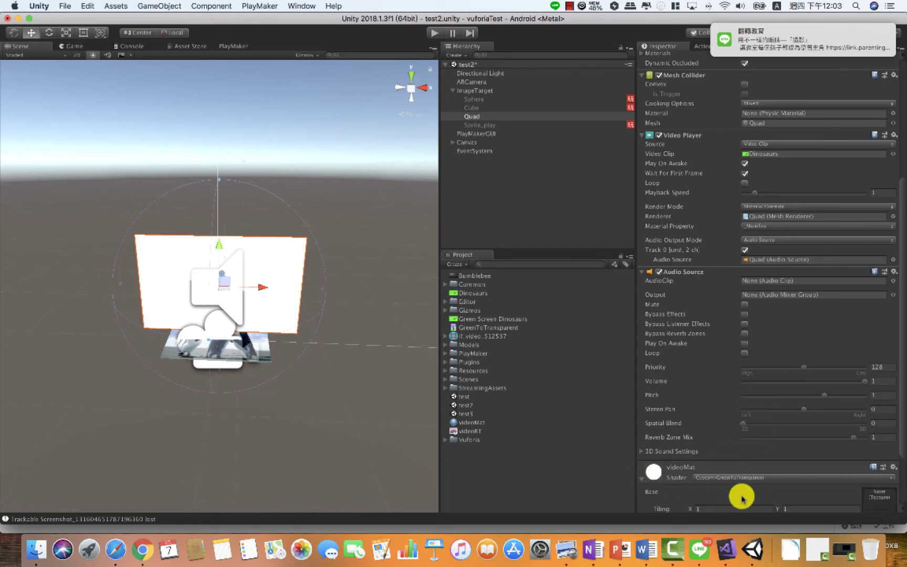
scroll(741, 498, down, 5)
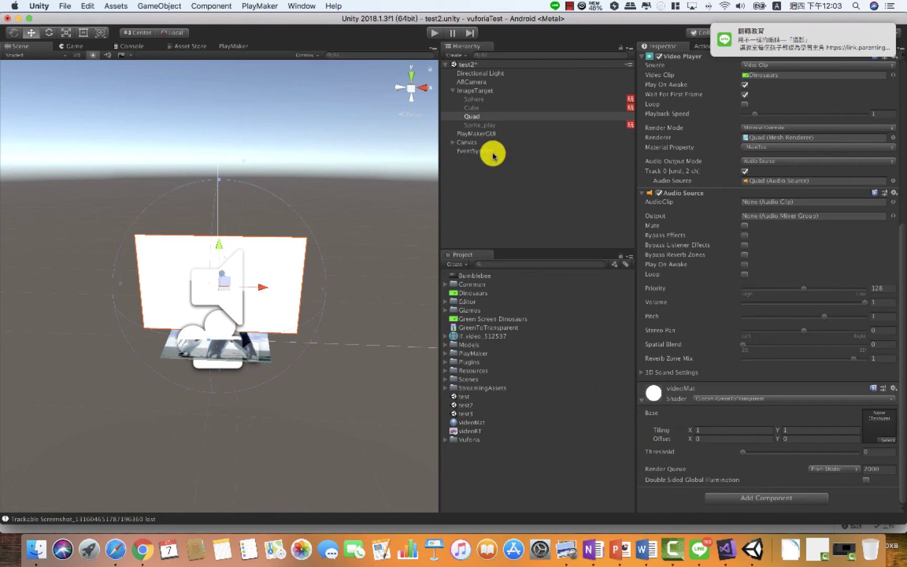
click(434, 32)
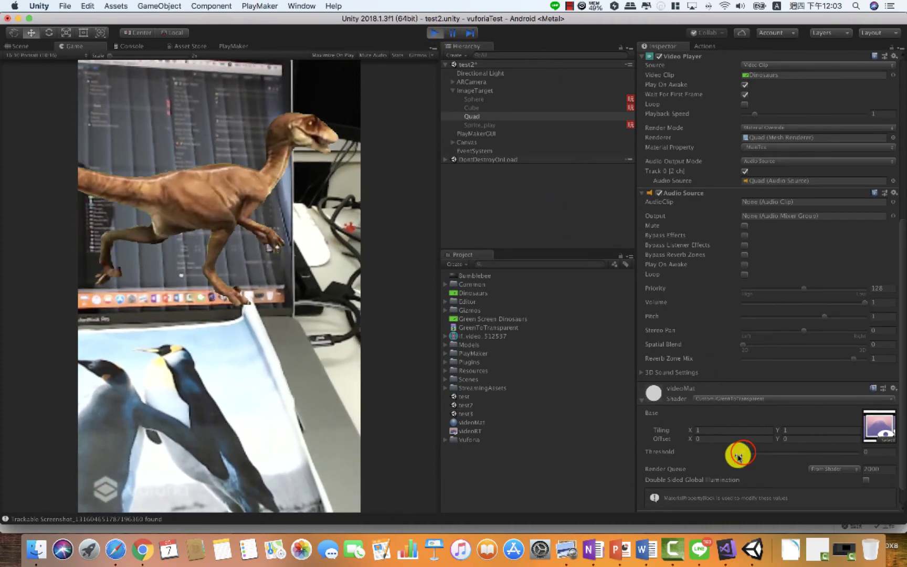
mouse_move(743, 455)
mouse_down()
mouse_move(853, 471)
mouse_move(759, 458)
mouse_up()
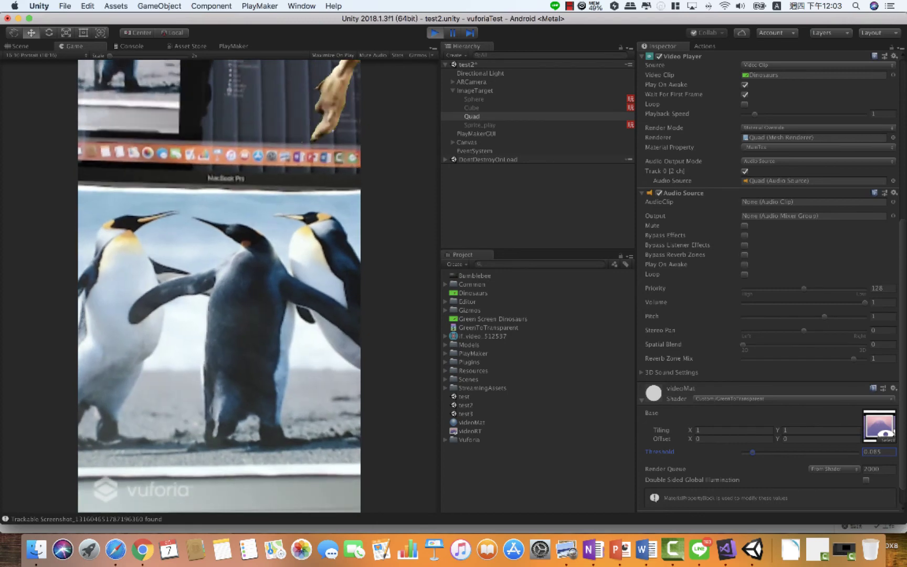
click(433, 33)
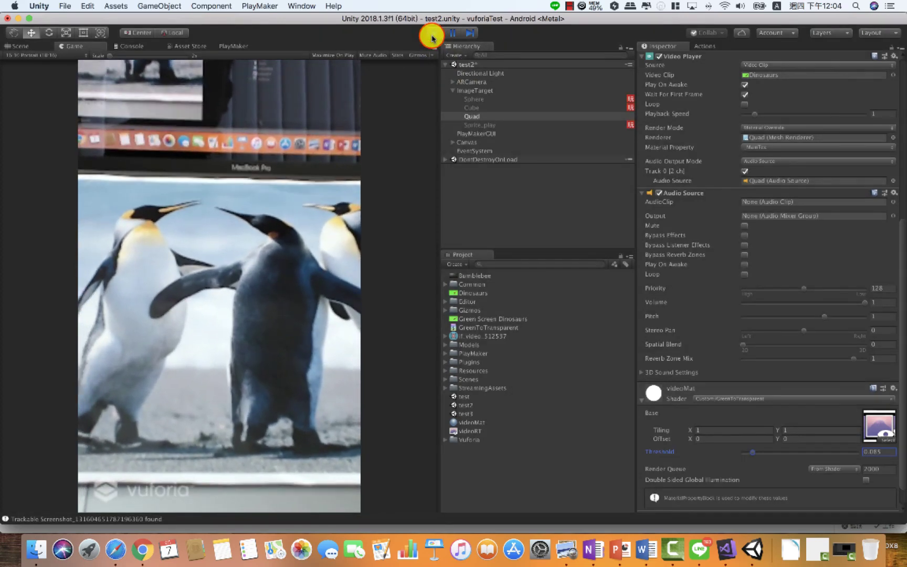